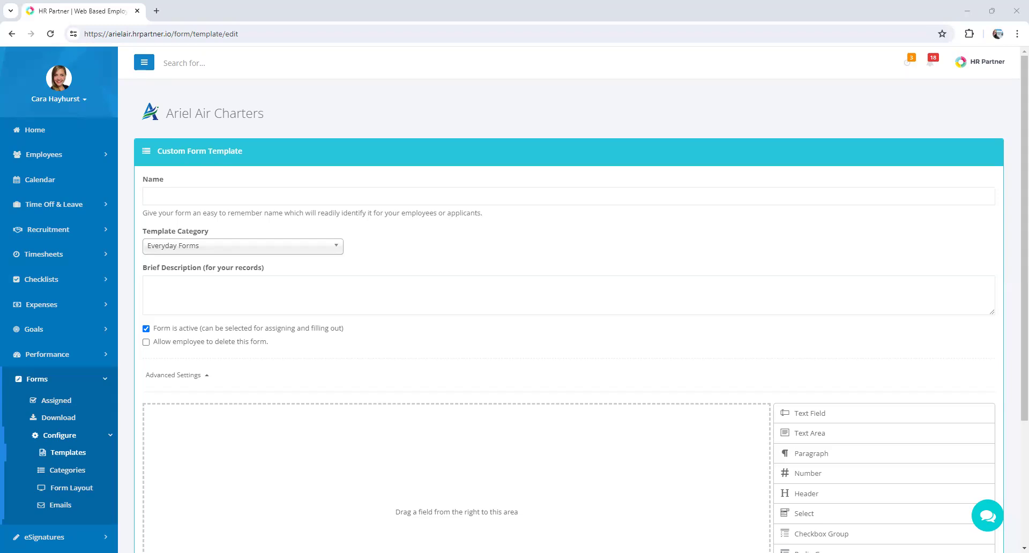
- Add a text field to the form template and label it "What is your role?"
{"action": "scroll", "coordinate": [945, 240], "scroll_direction": "down", "scroll_amount": 3}
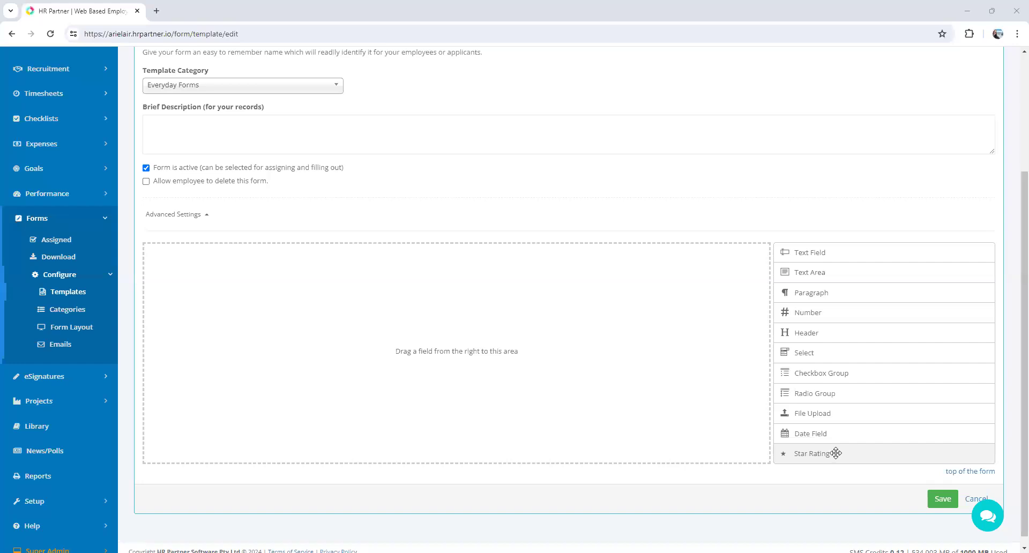
{"action": "left_click", "coordinate": [849, 253]}
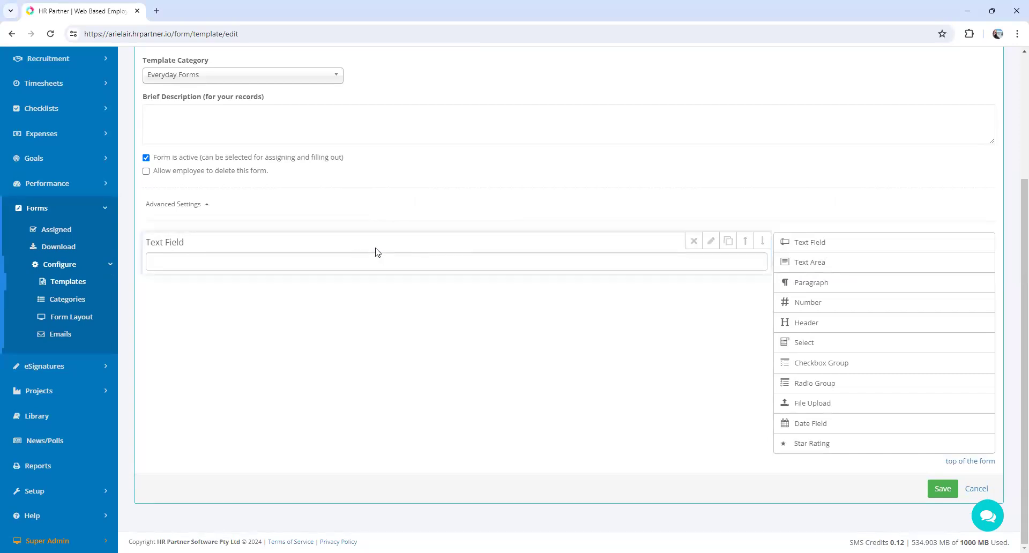
{"action": "mouse_move", "coordinate": [648, 236]}
{"action": "left_click", "coordinate": [711, 242]}
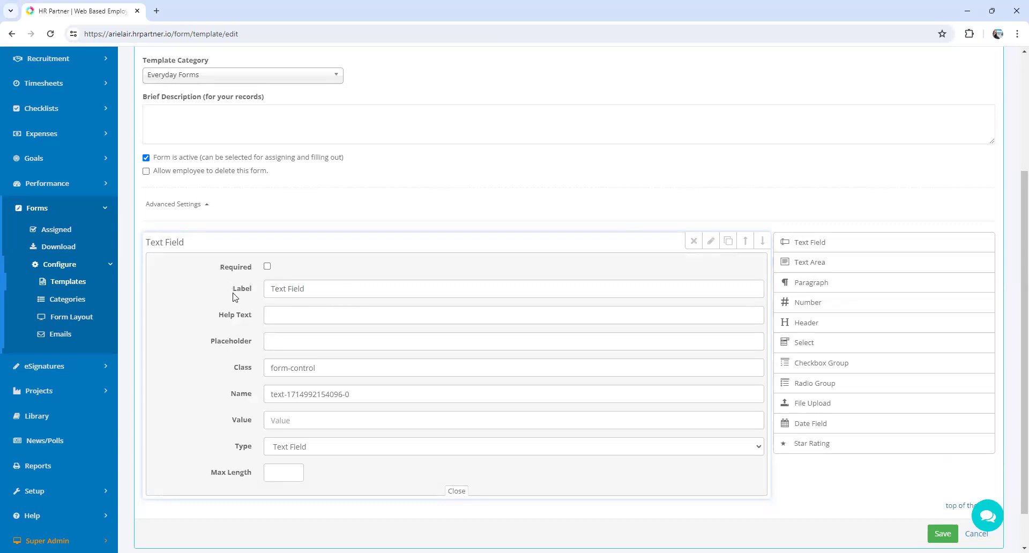
{"action": "left_click", "coordinate": [321, 288]}
{"action": "left_click_drag", "start_coordinate": [322, 288], "coordinate": [262, 288]}
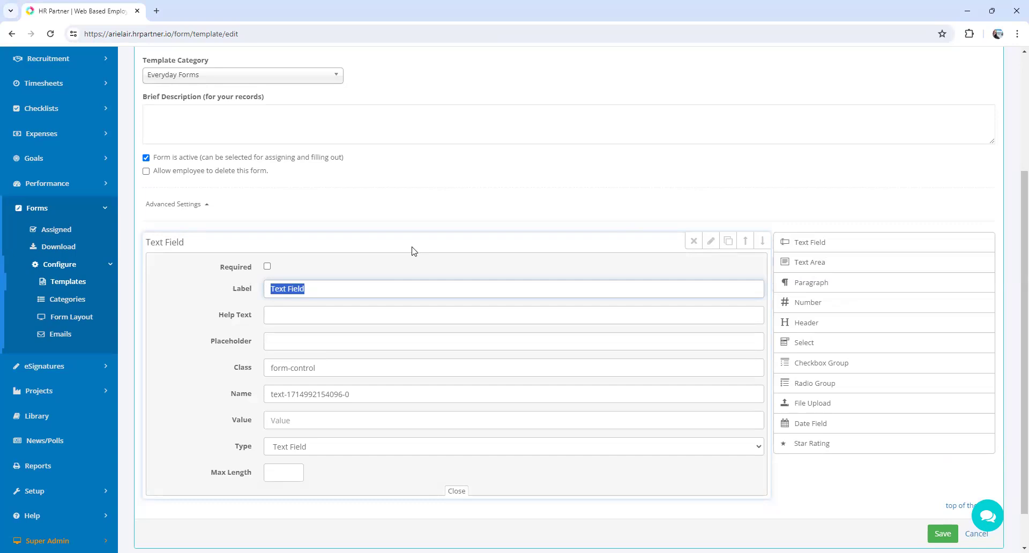
{"action": "key", "text": "BackSpace"}
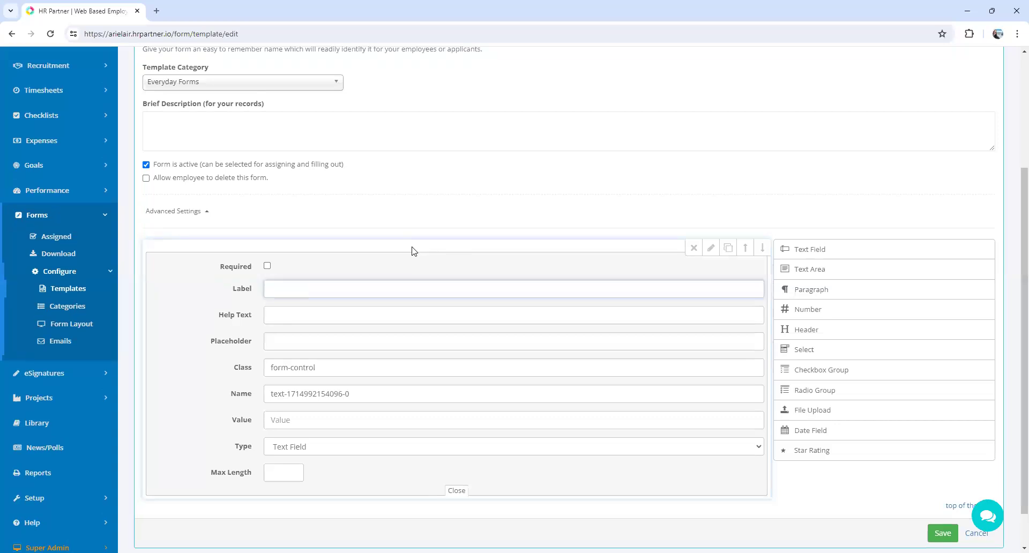
{"action": "type", "text": "What is you"}
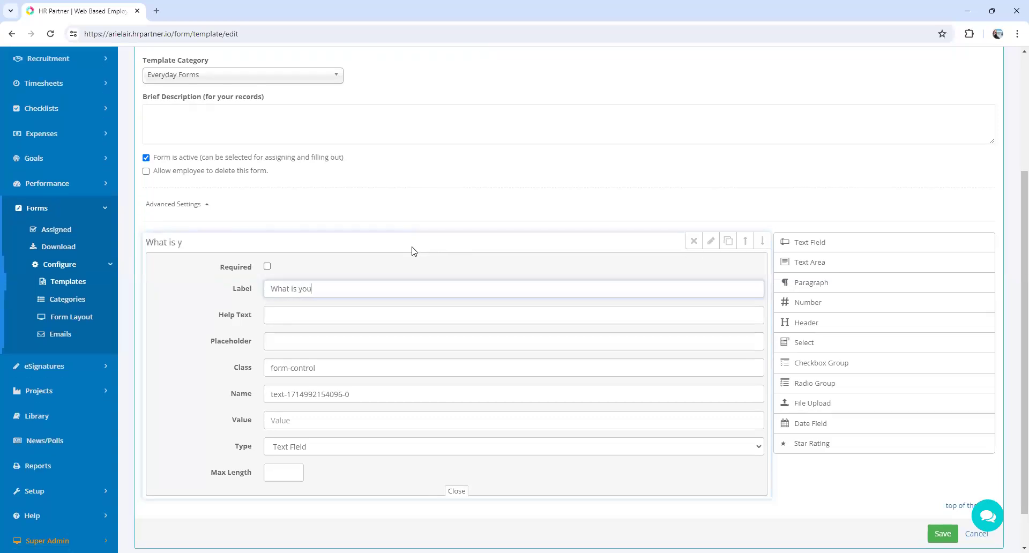
{"action": "type", "text": "r role?"}
- Set the role question's field name to "role" and close its settings
{"action": "scroll", "coordinate": [324, 327], "scroll_direction": "down", "scroll_amount": 1}
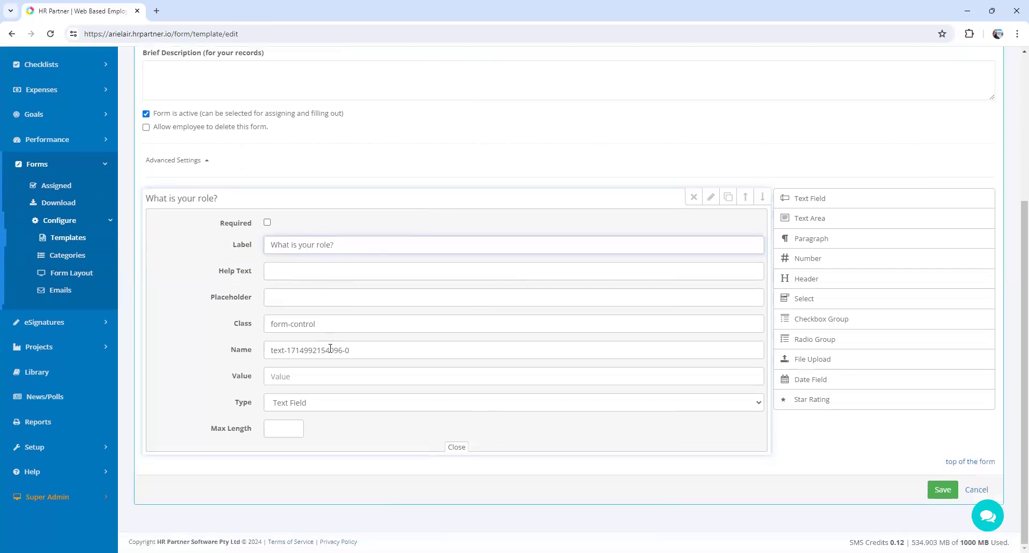
{"action": "left_click", "coordinate": [271, 350]}
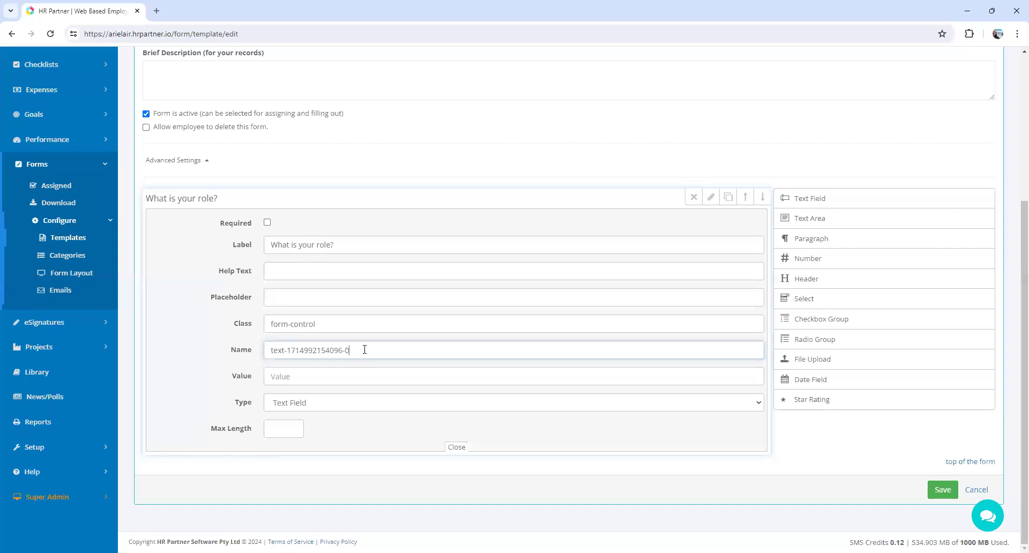
{"action": "left_click_drag", "start_coordinate": [364, 349], "coordinate": [263, 355]}
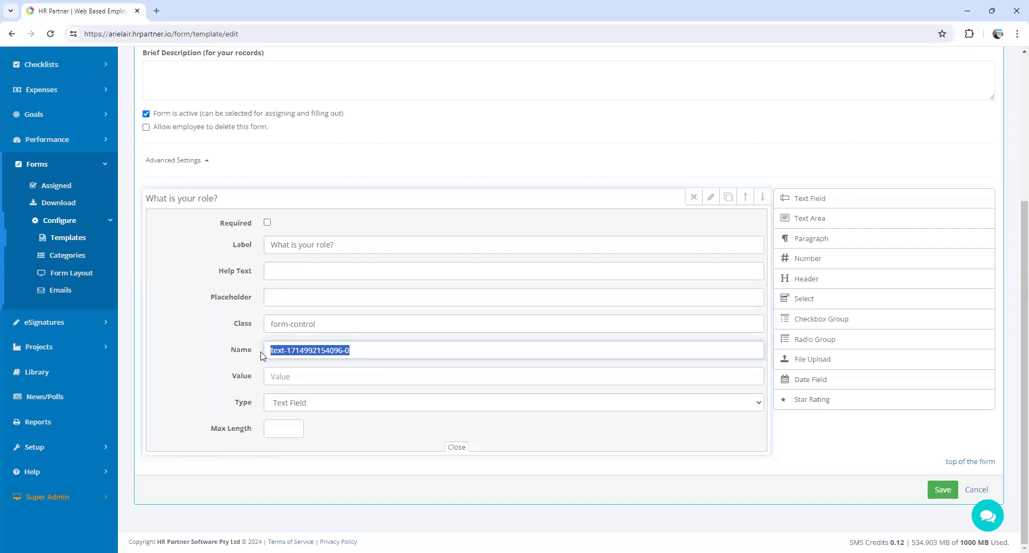
{"action": "key", "text": "BackSpace"}
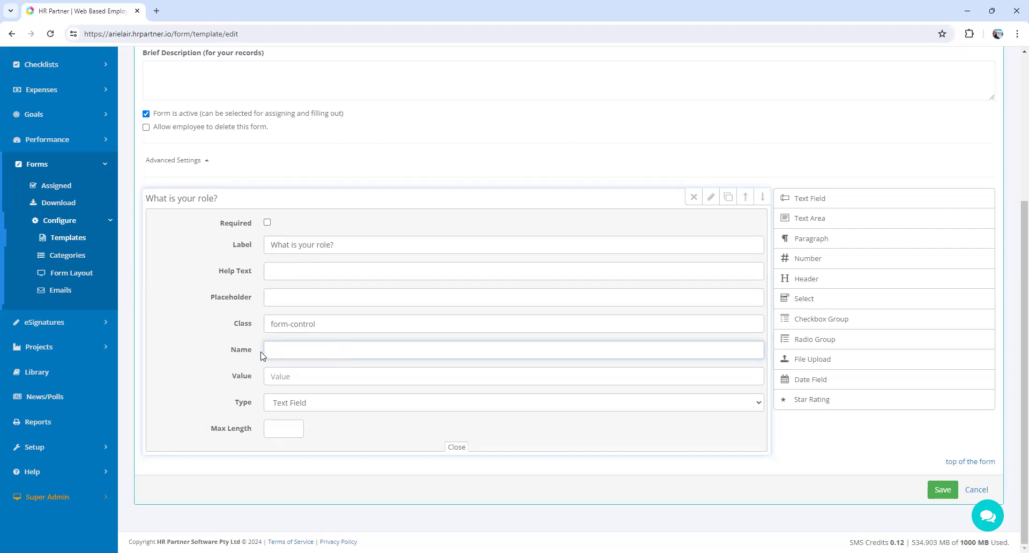
{"action": "type", "text": "role"}
{"action": "left_click", "coordinate": [455, 448]}
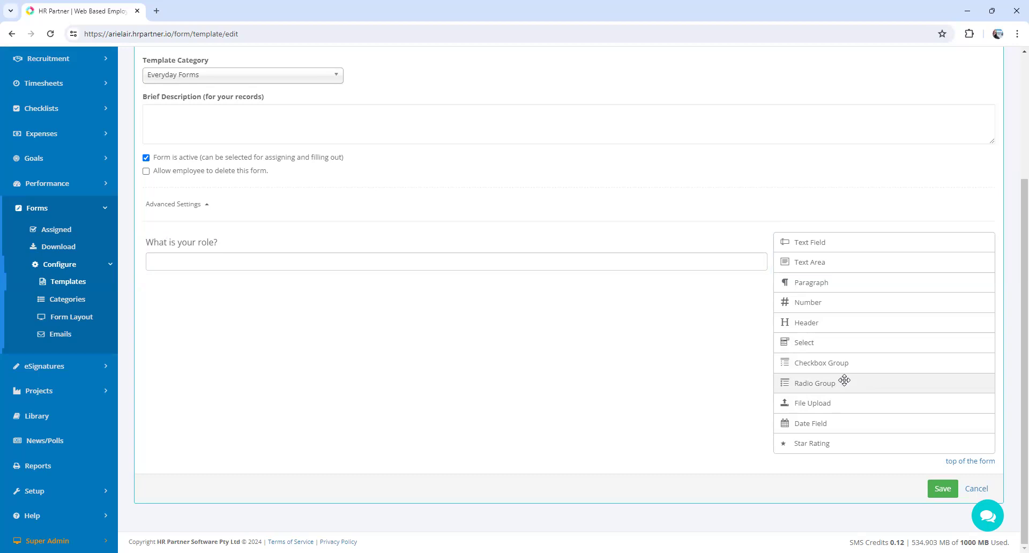
- Add a select field below the role question and label it "Which region are you based in?"
{"action": "left_click", "coordinate": [862, 345]}
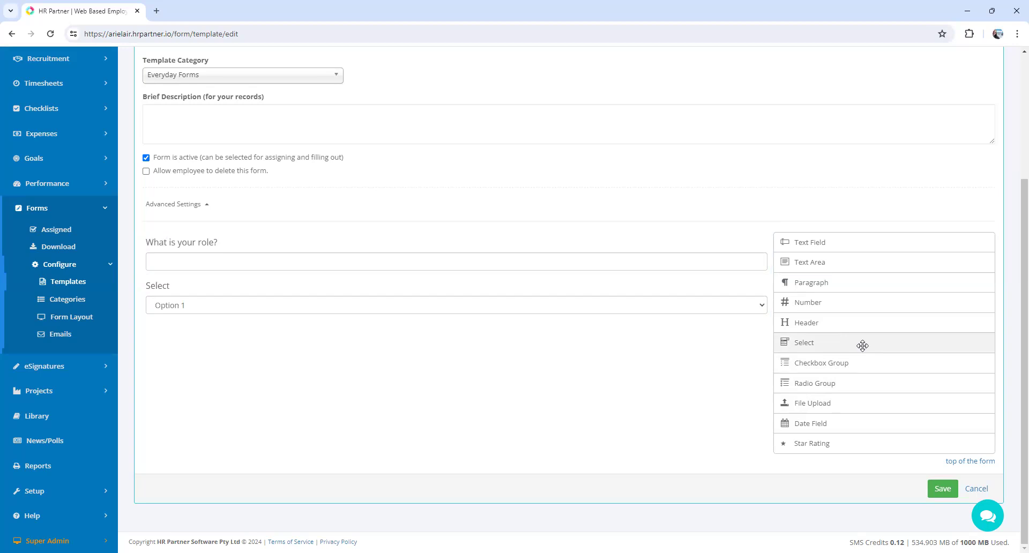
{"action": "mouse_move", "coordinate": [659, 292]}
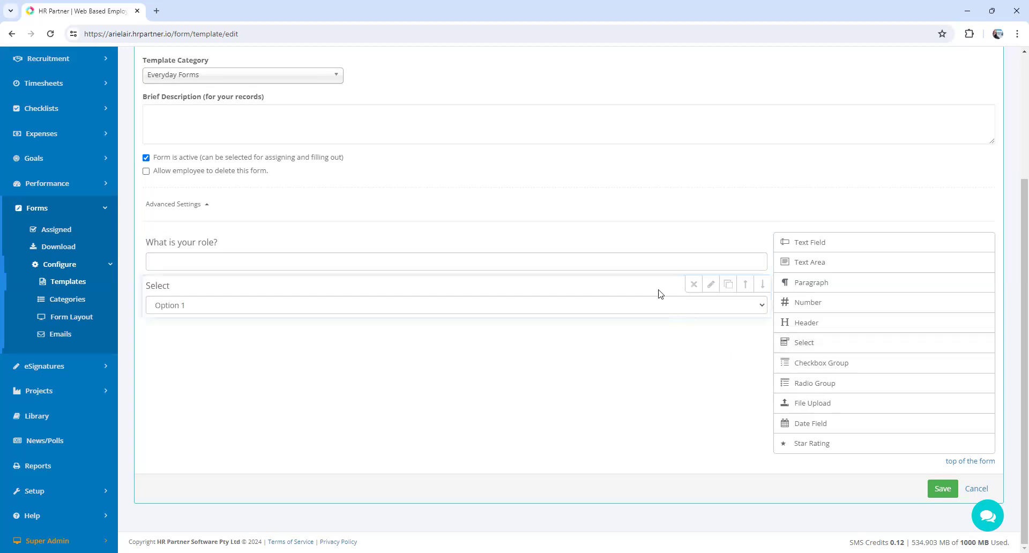
{"action": "left_click", "coordinate": [711, 285]}
{"action": "left_click_drag", "start_coordinate": [331, 291], "coordinate": [264, 292]}
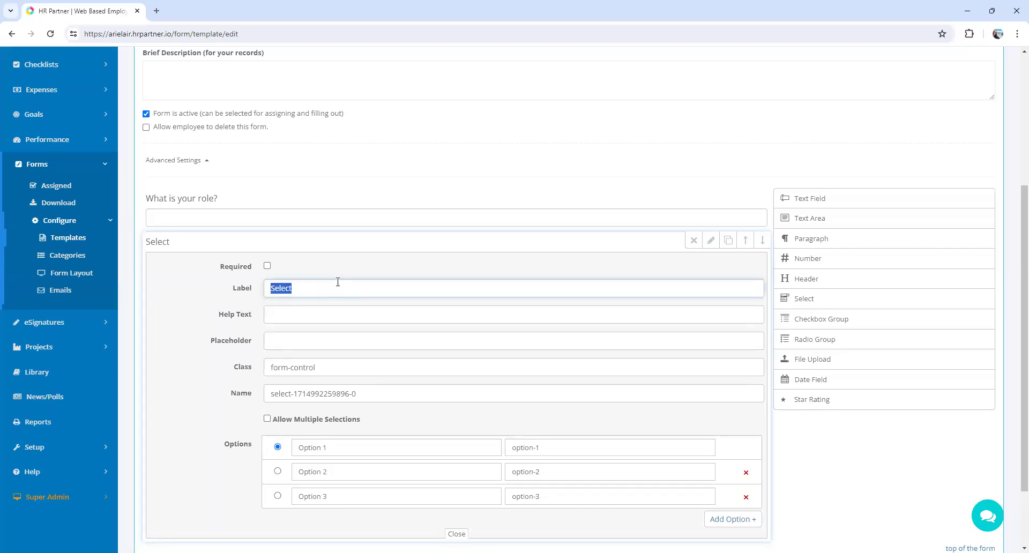
{"action": "type", "text": "Which region are y"}
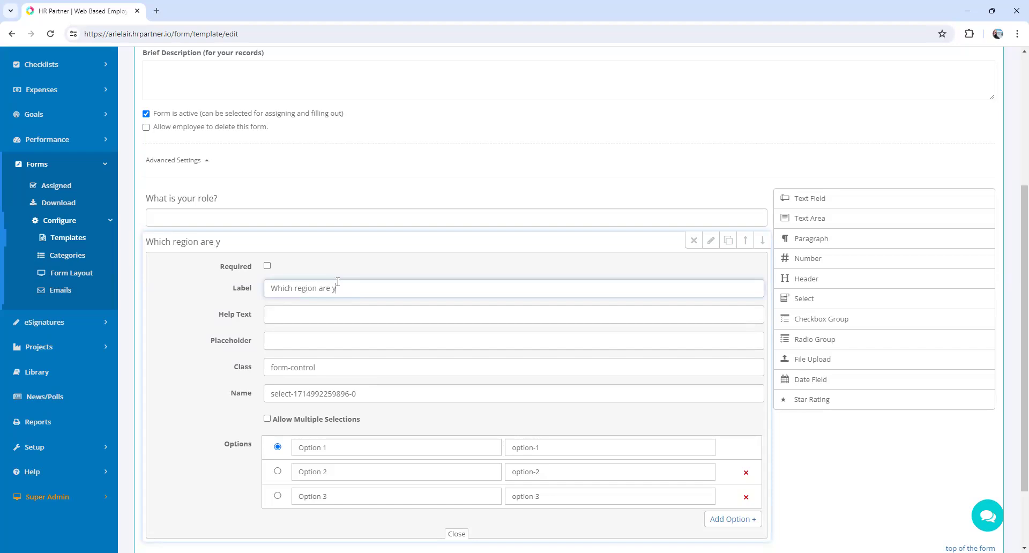
{"action": "type", "text": "our based in?"}
- Set the region question's field name to "region" and allow multiple selections
{"action": "scroll", "coordinate": [342, 281], "scroll_direction": "down", "scroll_amount": 1}
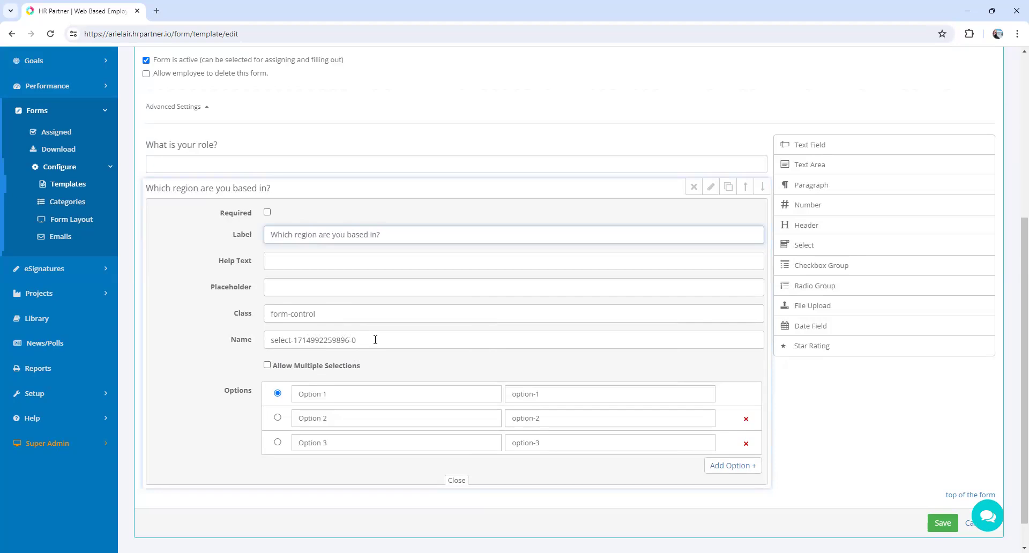
{"action": "left_click_drag", "start_coordinate": [375, 339], "coordinate": [253, 343]}
{"action": "type", "text": "region"}
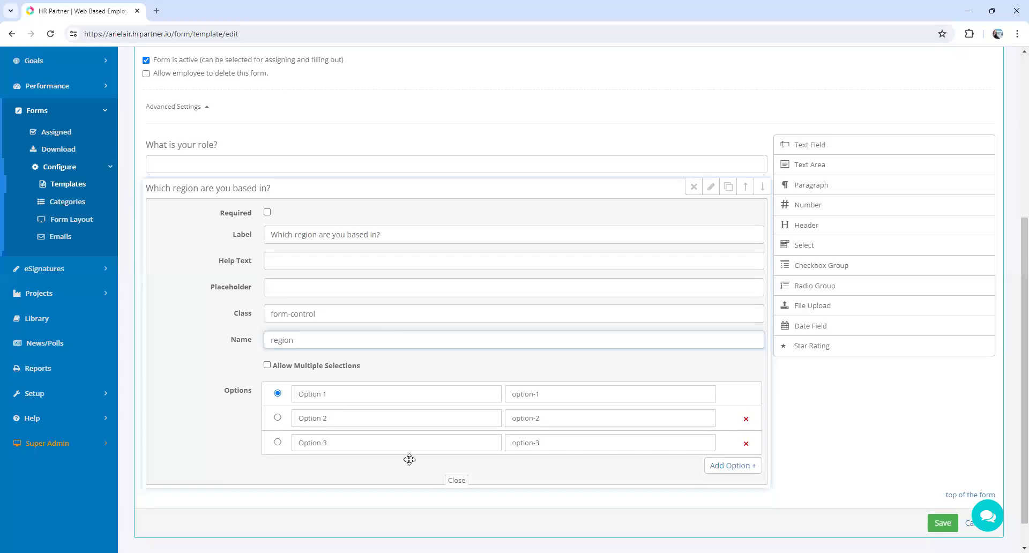
{"action": "left_click", "coordinate": [267, 365]}
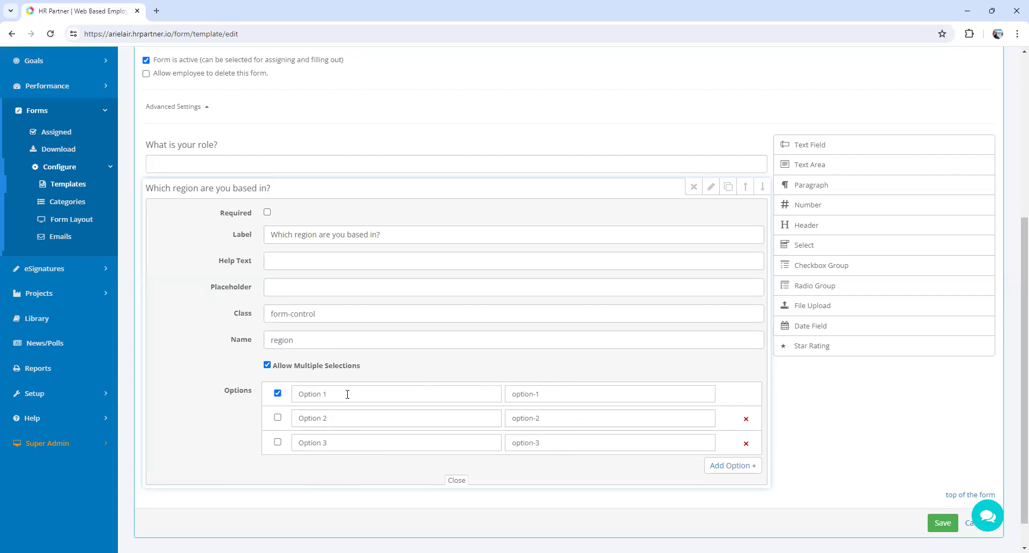
- Label the region question's three options North, East and South, and add a fourth option labelled West
{"action": "left_click_drag", "start_coordinate": [347, 394], "coordinate": [286, 393]}
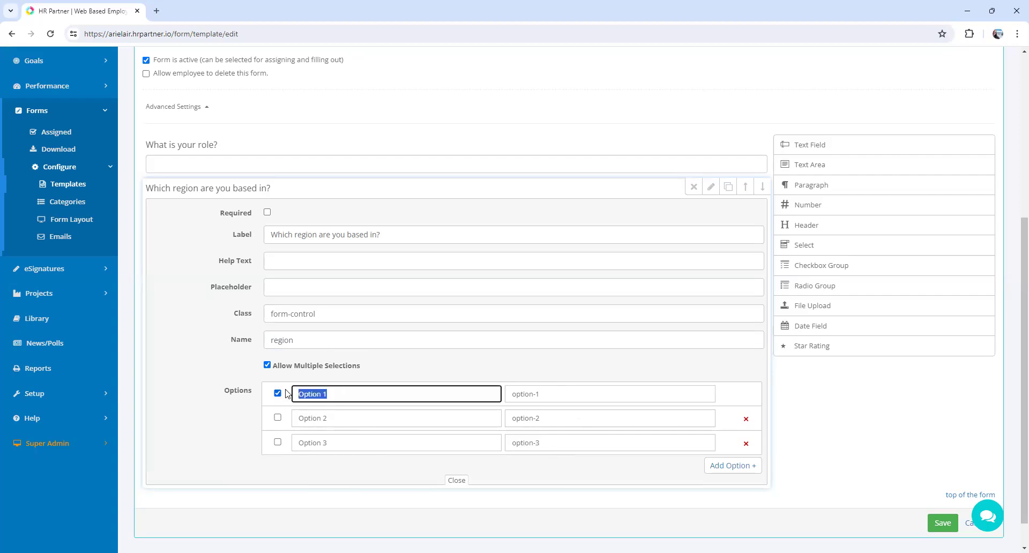
{"action": "type", "text": "Norht"}
{"action": "key", "text": "BackSpace"}
{"action": "key", "text": "BackSpace"}
{"action": "type", "text": "th"}
{"action": "left_click_drag", "start_coordinate": [356, 418], "coordinate": [129, 419]}
{"action": "type", "text": "East"}
{"action": "left_click_drag", "start_coordinate": [295, 447], "coordinate": [160, 468]}
{"action": "type", "text": "South"}
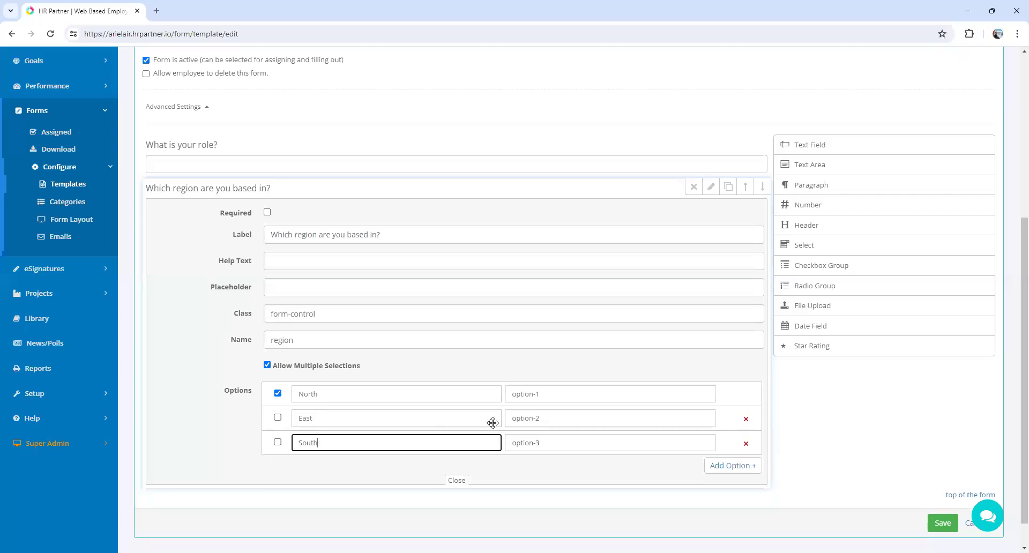
{"action": "left_click", "coordinate": [719, 464]}
{"action": "left_click", "coordinate": [383, 466]}
{"action": "type", "text": "West"}
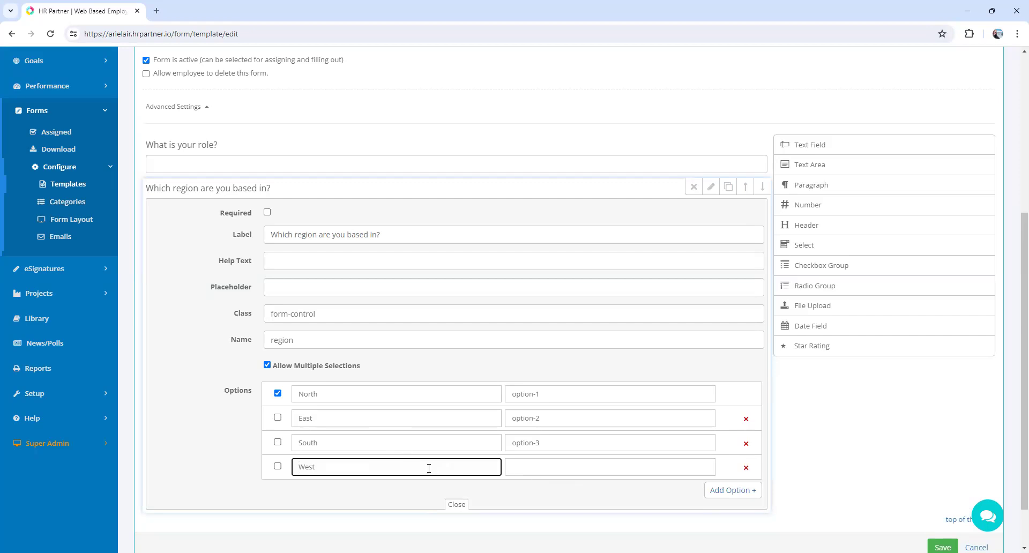
- Set the values of the four region options to North, East, South and West, matching their labels
{"action": "left_click", "coordinate": [541, 466]}
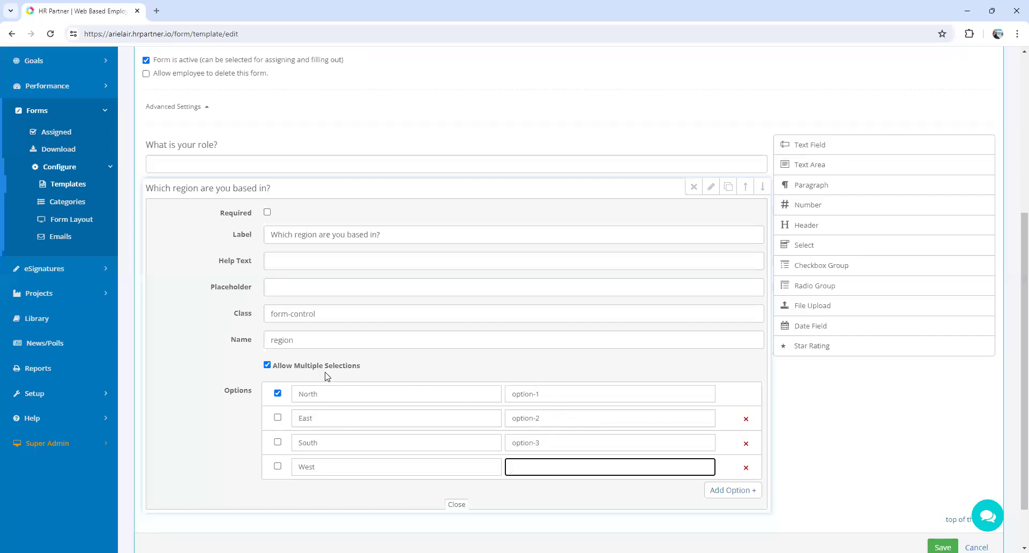
{"action": "left_click_drag", "start_coordinate": [557, 394], "coordinate": [480, 392]}
{"action": "type", "text": "North"}
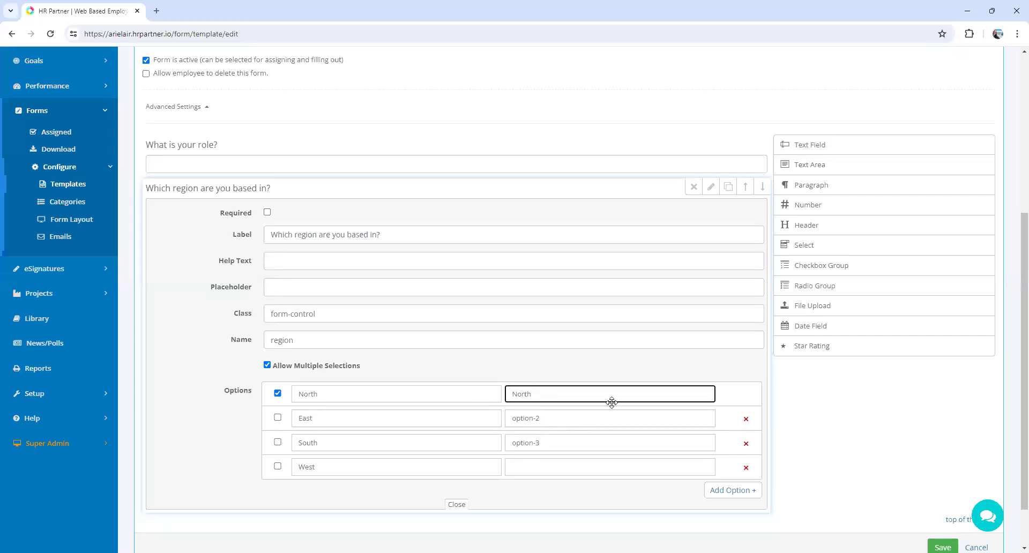
{"action": "left_click_drag", "start_coordinate": [585, 417], "coordinate": [433, 423]}
{"action": "type", "text": "East"}
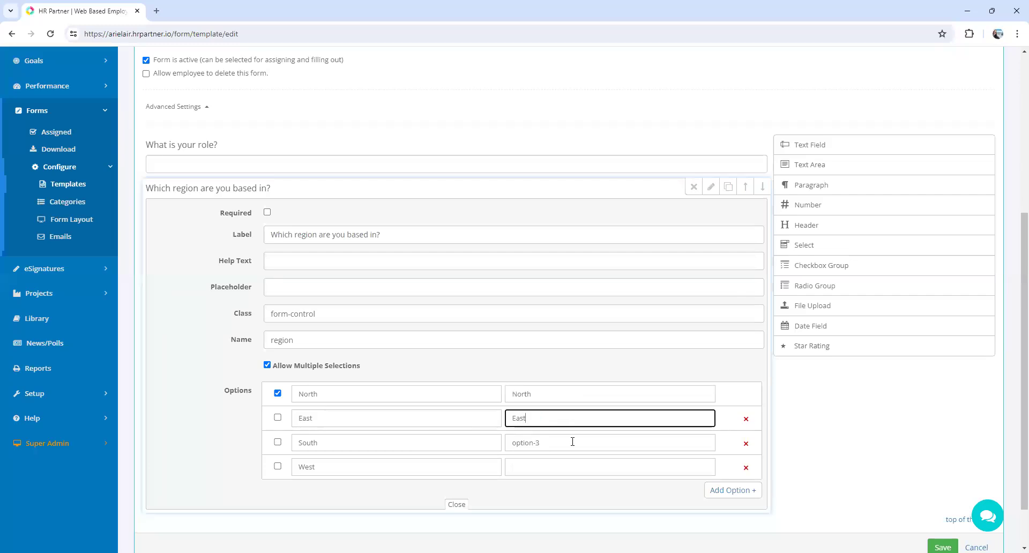
{"action": "left_click_drag", "start_coordinate": [572, 440], "coordinate": [418, 456]}
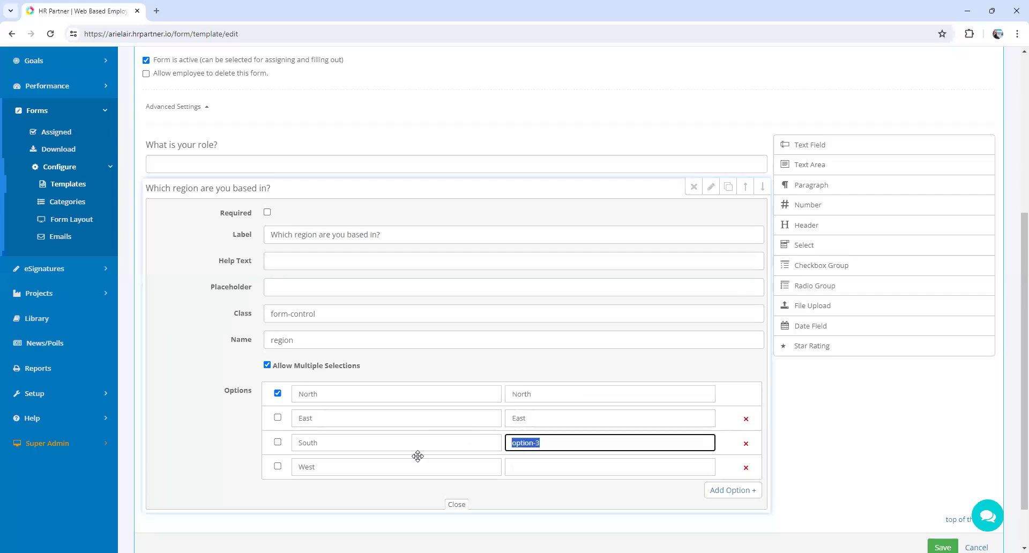
{"action": "type", "text": "South"}
{"action": "left_click", "coordinate": [548, 472]}
{"action": "type", "text": "West"}
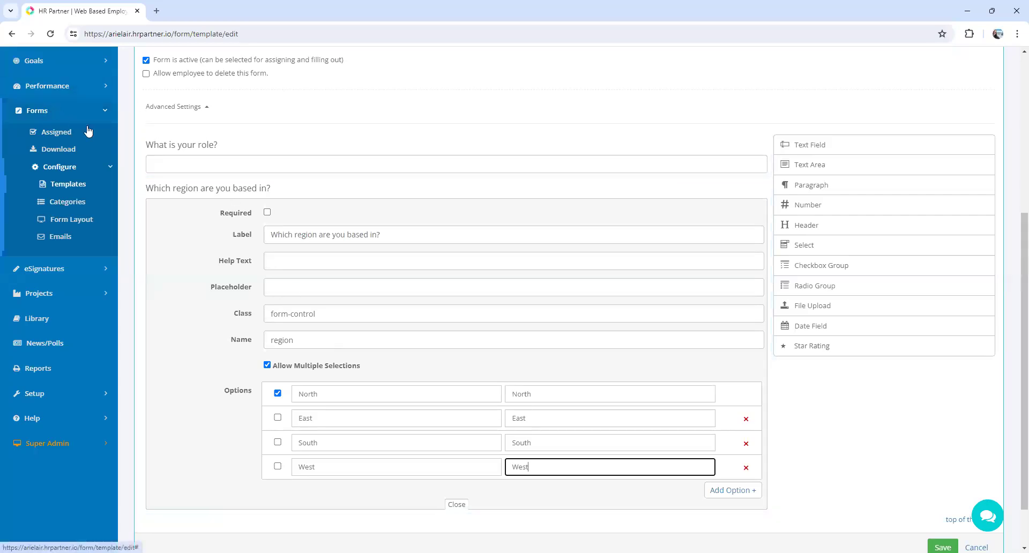
- Leave the new form without saving, return to the template list and make a copy of the Bank Account Form
{"action": "left_click", "coordinate": [83, 184]}
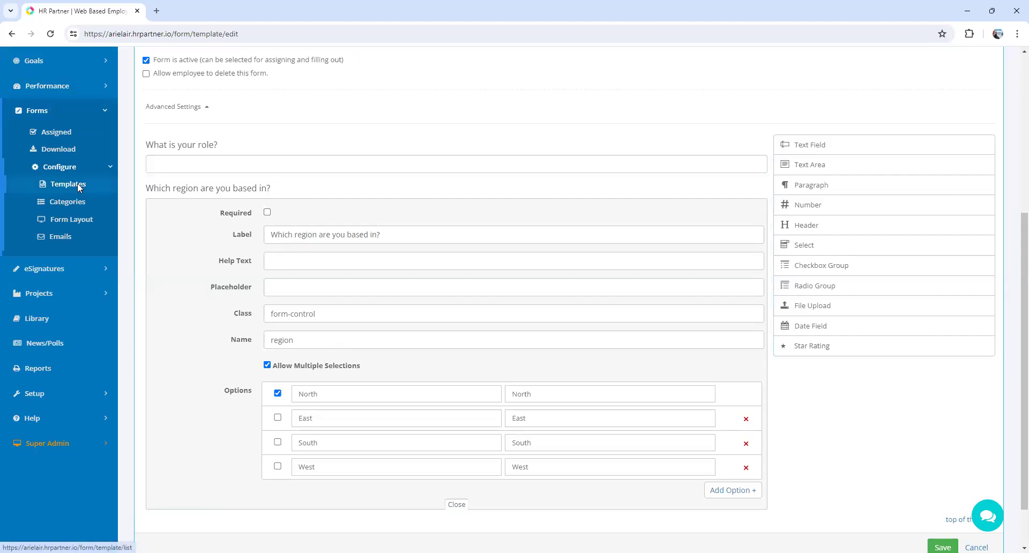
{"action": "left_click", "coordinate": [561, 102]}
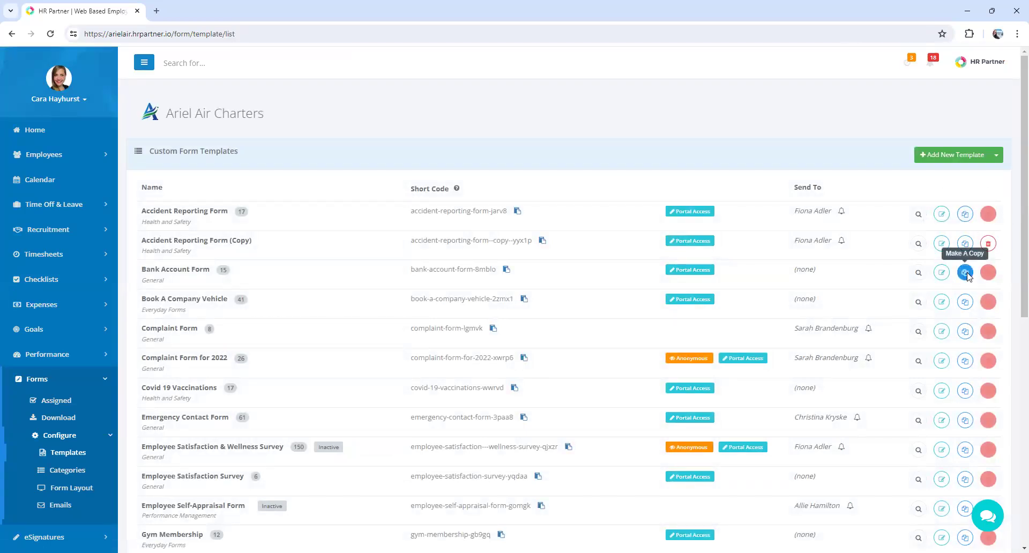
{"action": "left_click", "coordinate": [964, 272]}
{"action": "left_click", "coordinate": [600, 369]}
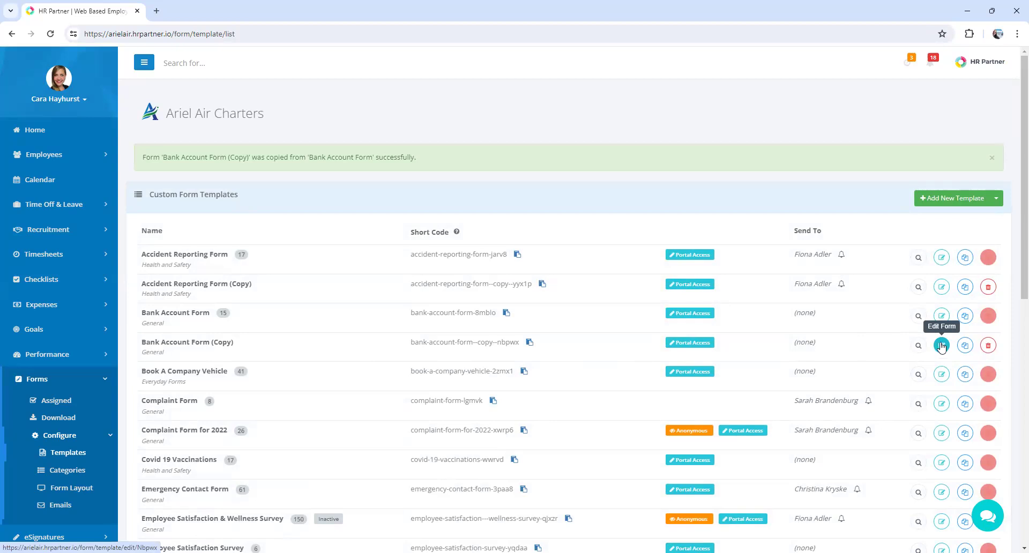
- Open the original Bank Account Form template for editing and turn off its active setting
{"action": "left_click", "coordinate": [941, 316]}
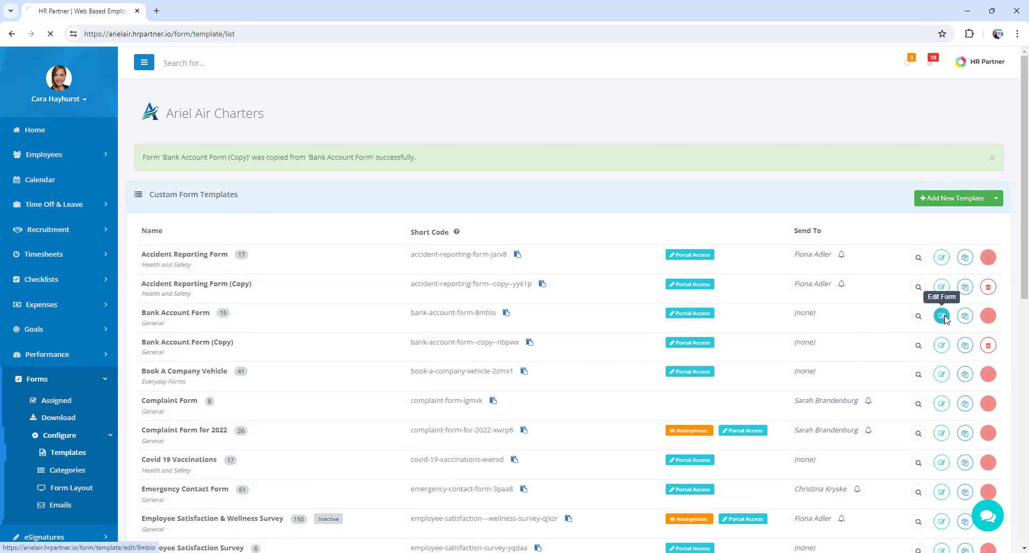
{"action": "left_click", "coordinate": [145, 329]}
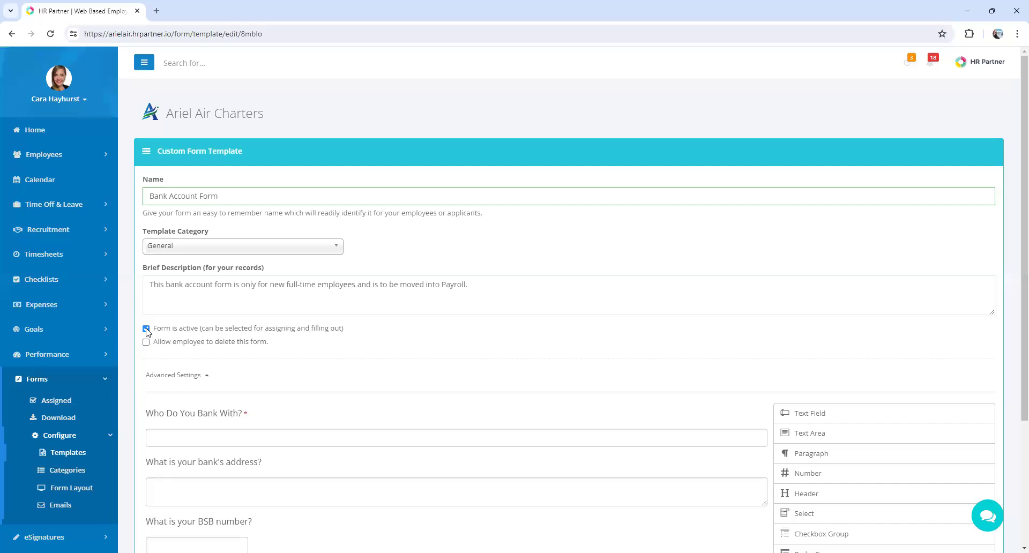